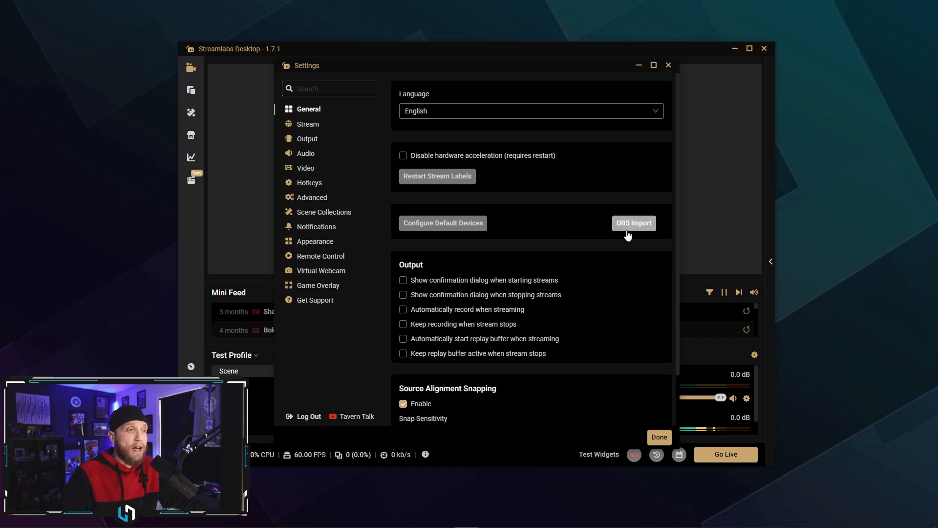
Review the General settings and the stream destinations in the Stream settings.
{"action": "scroll", "coordinate": [586, 248], "scroll_direction": "down", "scroll_amount": 1}
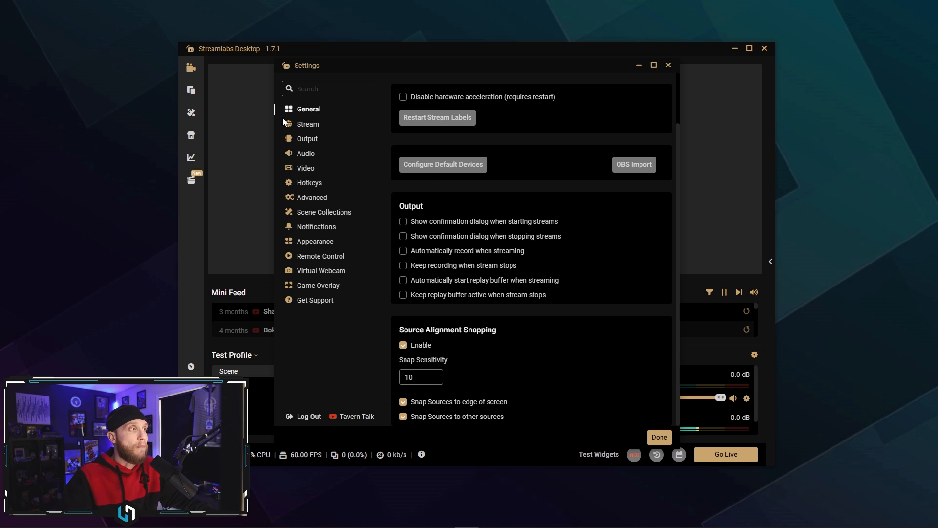
{"action": "left_click", "coordinate": [314, 129]}
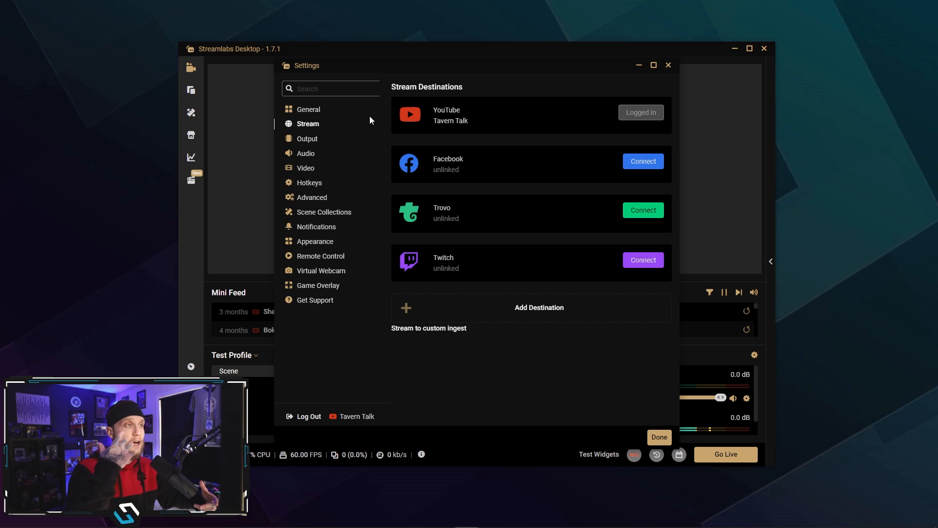
{"action": "mouse_move", "coordinate": [635, 113]}
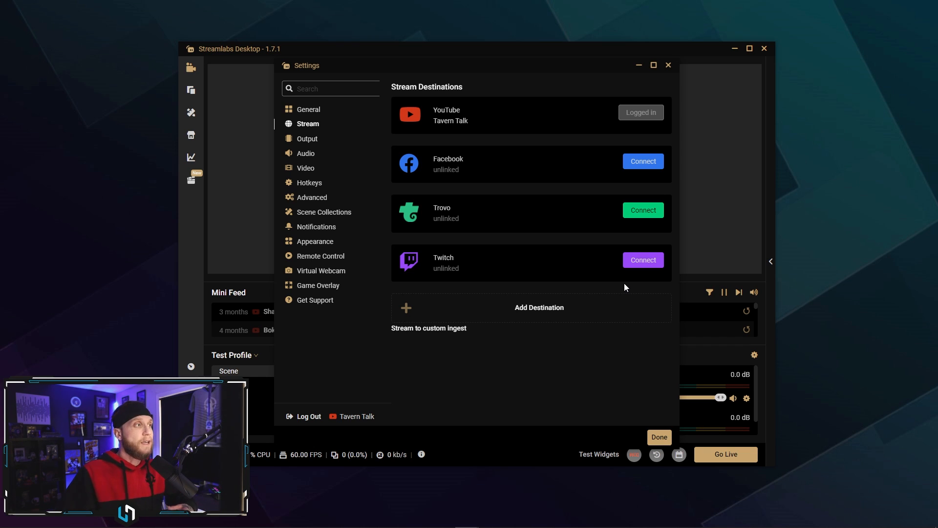
Open the Output settings, try the Simple output mode and set it back to Advanced.
{"action": "left_click", "coordinate": [330, 141]}
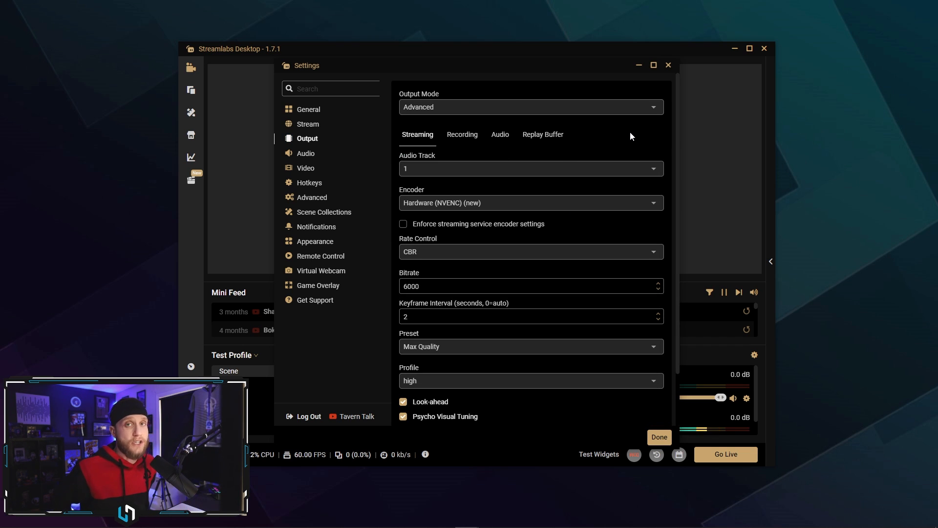
{"action": "left_click", "coordinate": [576, 107]}
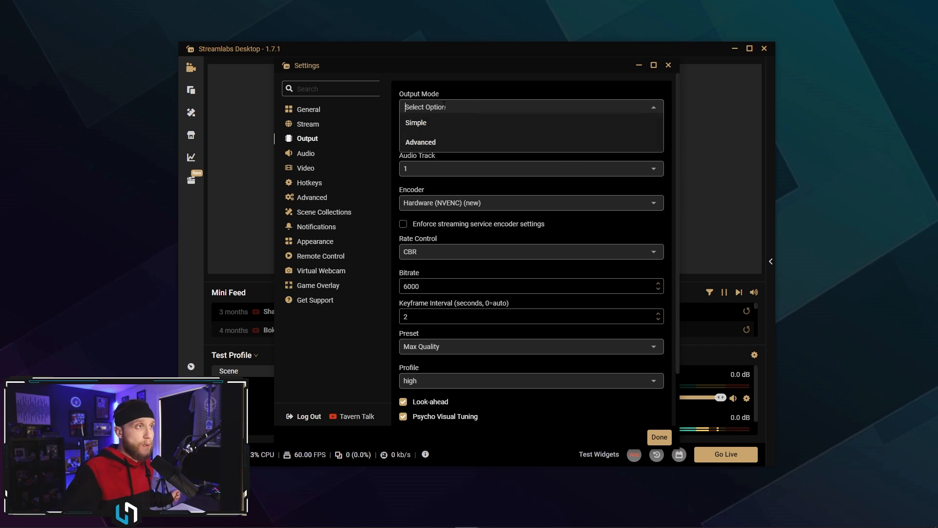
{"action": "left_click", "coordinate": [417, 123]}
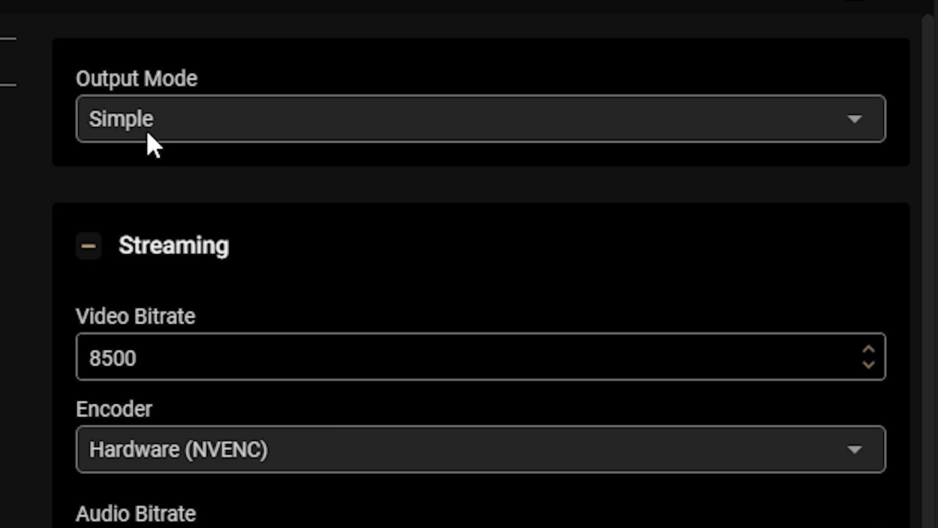
{"action": "left_click", "coordinate": [175, 129]}
{"action": "left_click", "coordinate": [344, 242]}
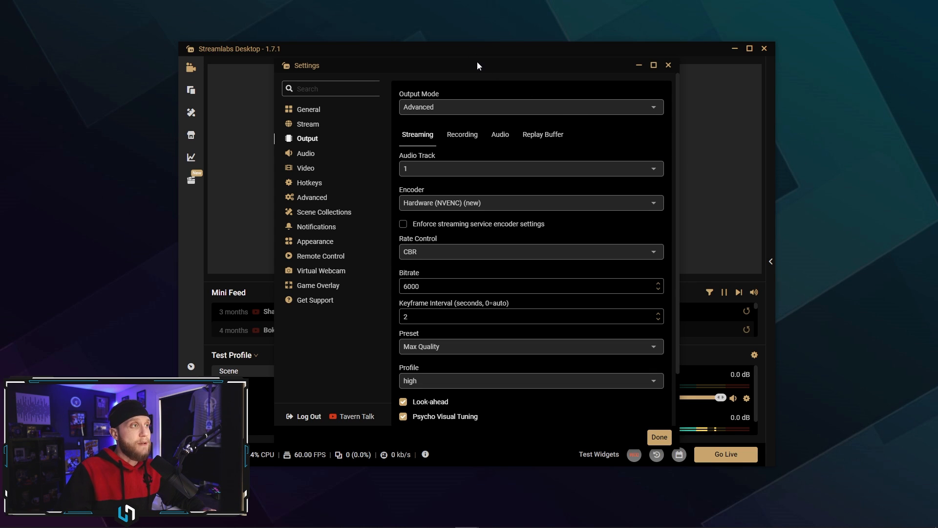
{"action": "left_click_drag", "start_coordinate": [477, 62], "coordinate": [389, 43]}
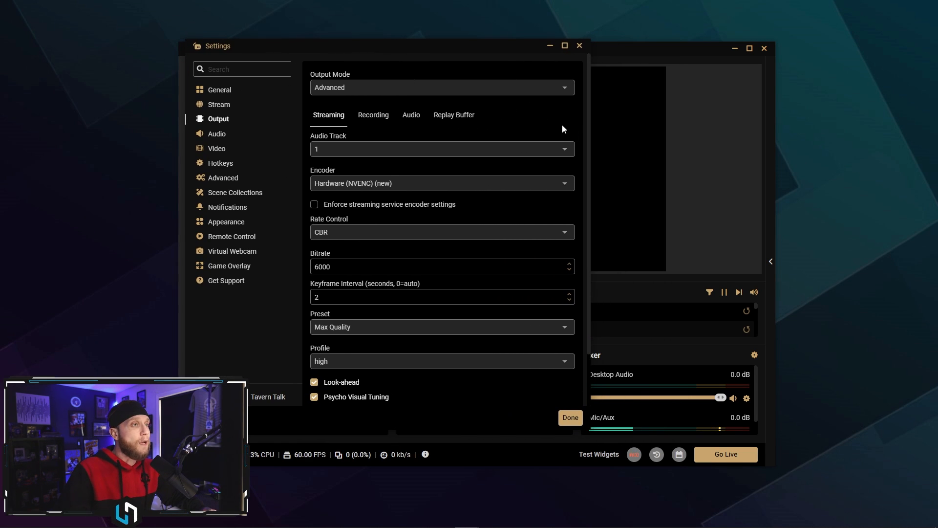
Examine the advanced streaming output settings and the encoders available for streaming.
{"action": "scroll", "coordinate": [563, 129], "scroll_direction": "down", "scroll_amount": 2}
{"action": "scroll", "coordinate": [583, 129], "scroll_direction": "up", "scroll_amount": 2}
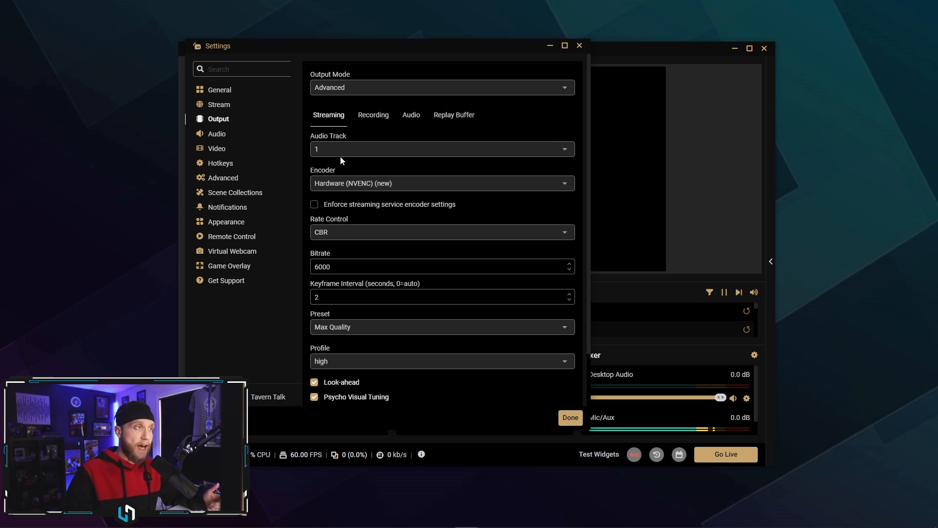
{"action": "left_click", "coordinate": [358, 184]}
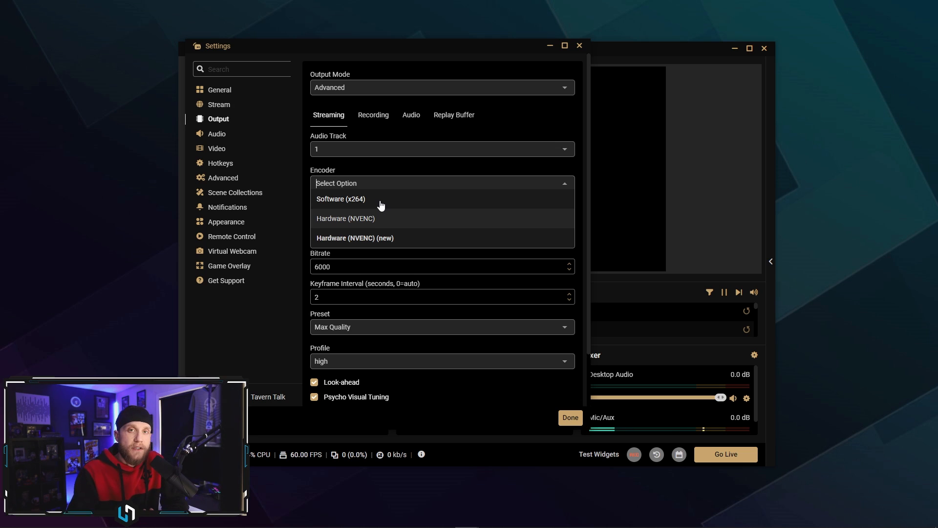
{"action": "left_click", "coordinate": [366, 165]}
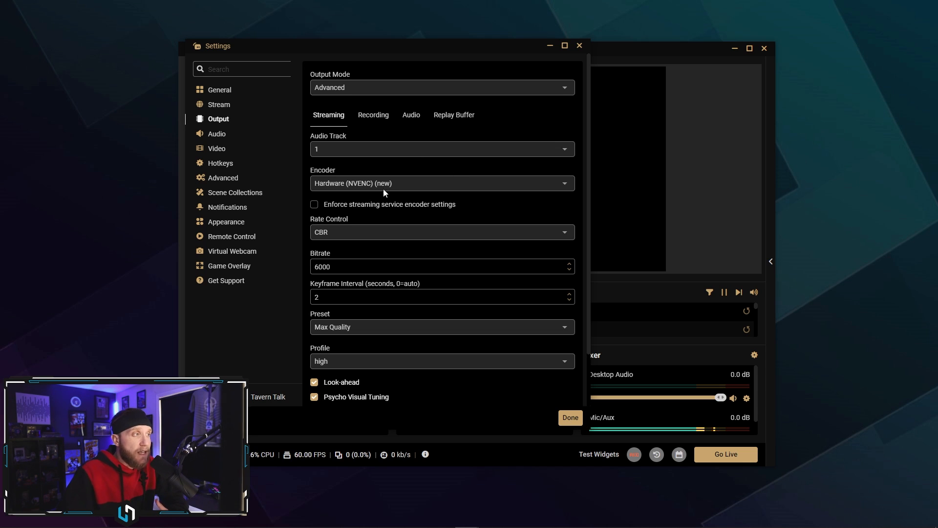
Set the streaming encoder's preset to Max Quality.
{"action": "scroll", "coordinate": [491, 196], "scroll_direction": "down", "scroll_amount": 2}
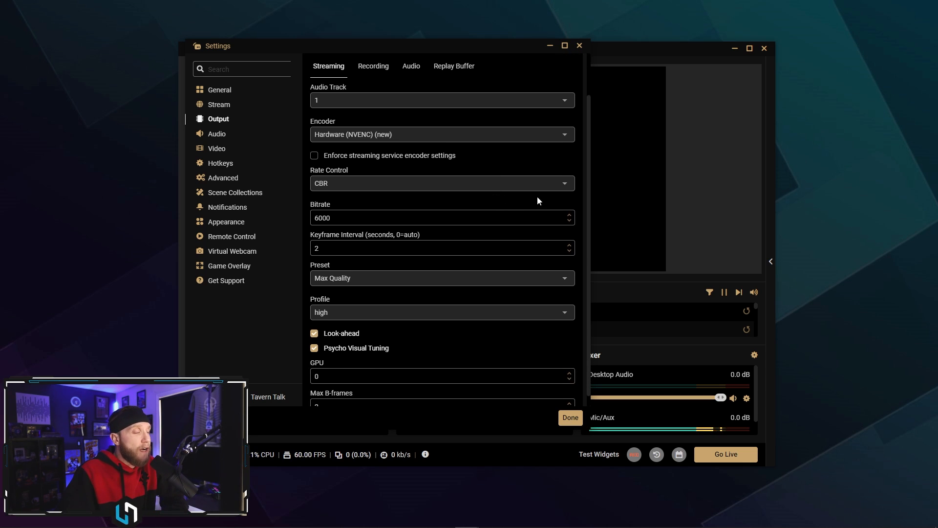
{"action": "scroll", "coordinate": [477, 200], "scroll_direction": "down", "scroll_amount": 1}
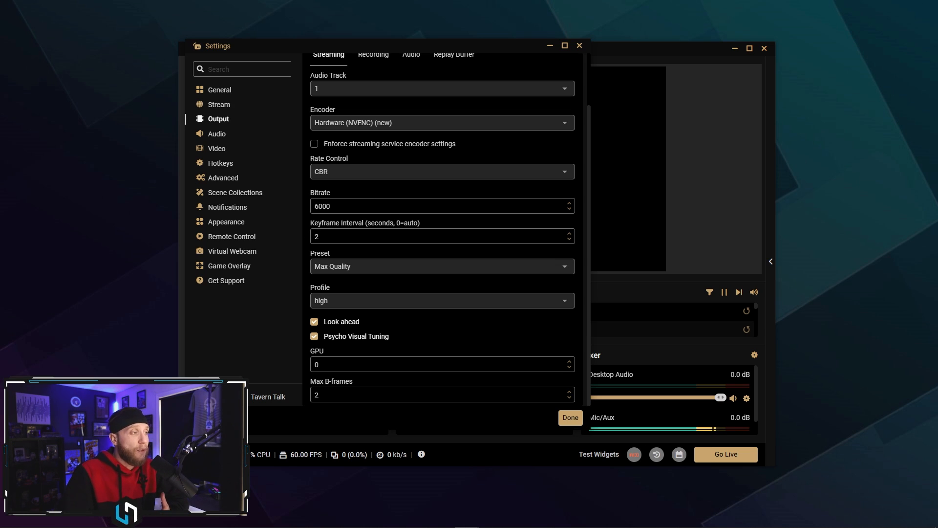
{"action": "left_click", "coordinate": [340, 265]}
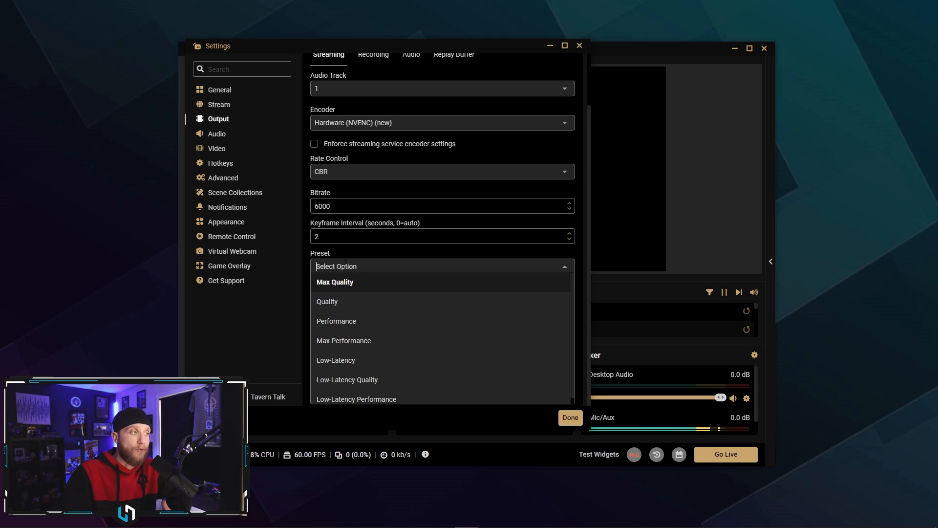
{"action": "left_click", "coordinate": [338, 282]}
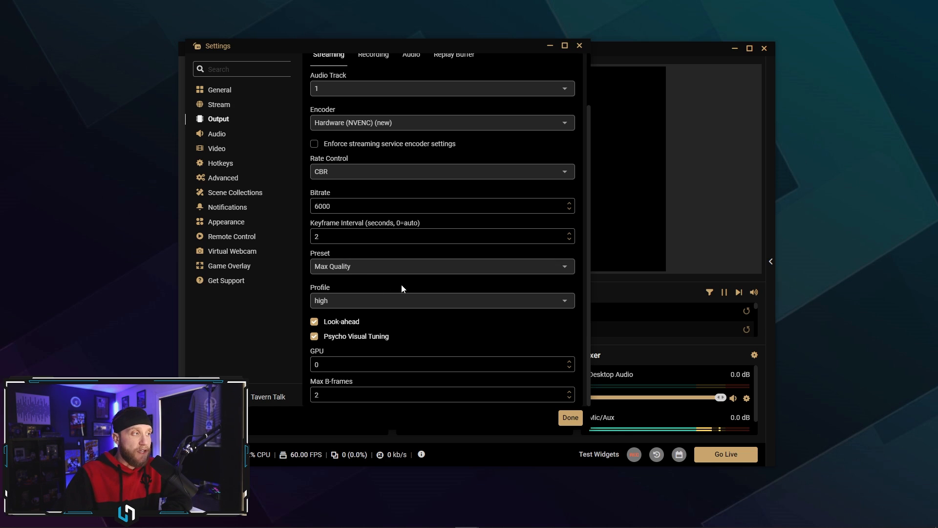
{"action": "left_click", "coordinate": [494, 320]}
{"action": "left_click", "coordinate": [382, 323]}
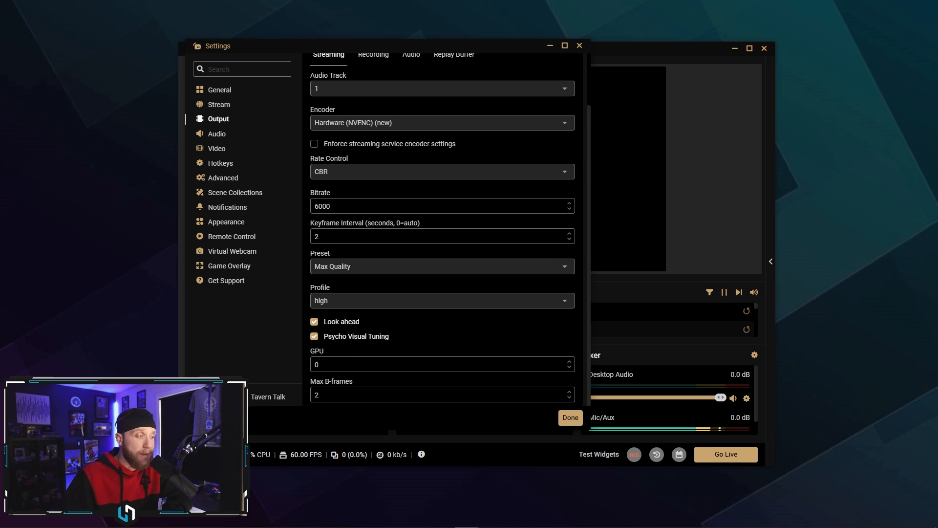
Open the Audio settings and examine the devices offered for Desktop Audio Device 1.
{"action": "left_click", "coordinate": [221, 137]}
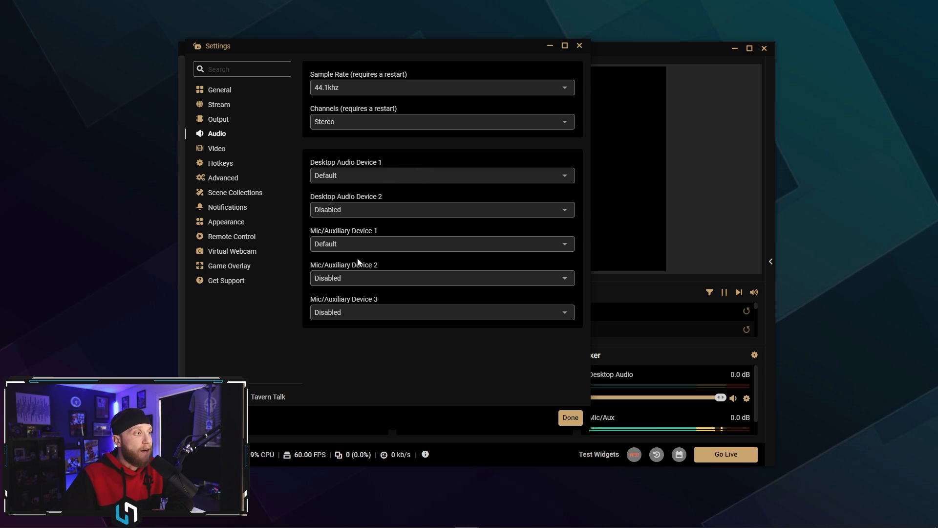
{"action": "left_click", "coordinate": [361, 243]}
{"action": "left_click", "coordinate": [354, 237]}
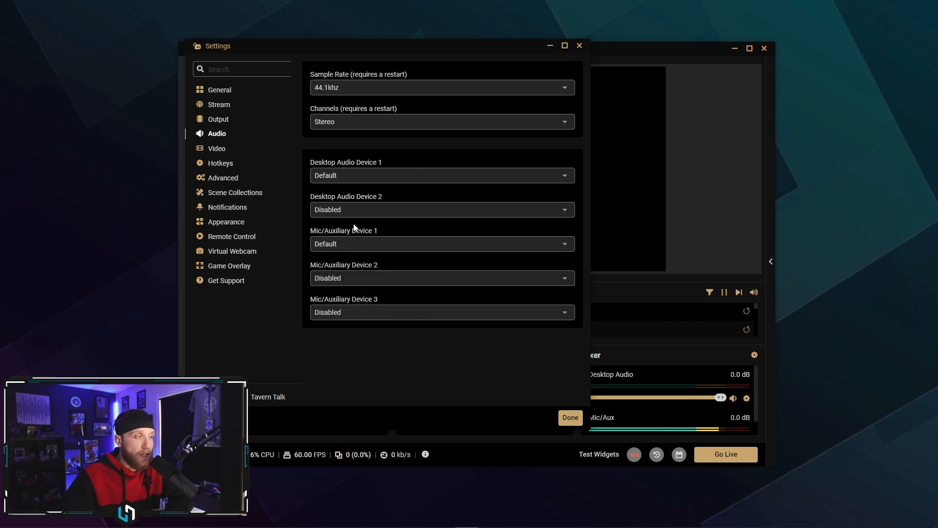
{"action": "left_click", "coordinate": [371, 173]}
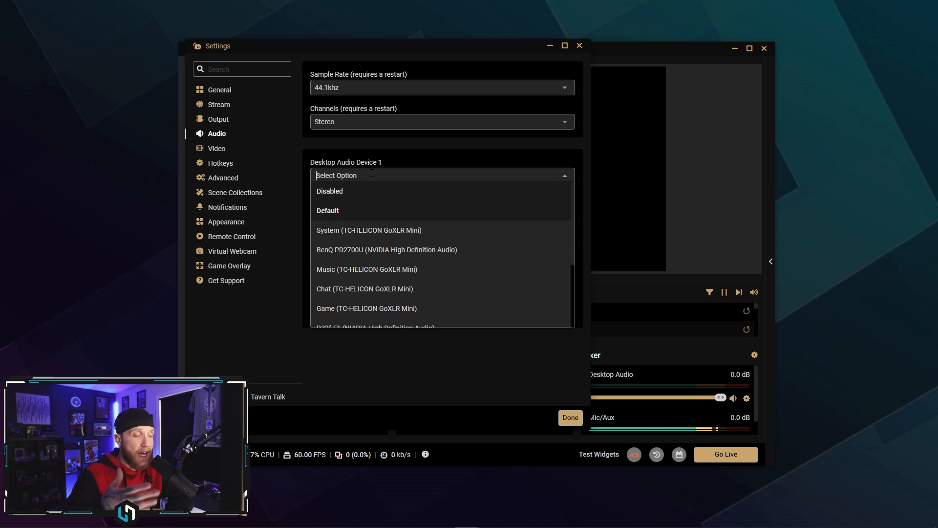
{"action": "left_click", "coordinate": [372, 145]}
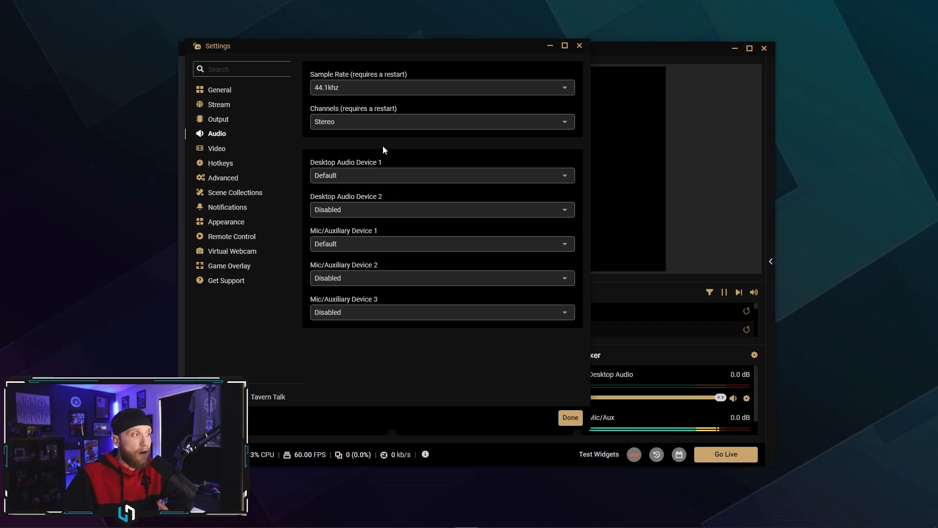
{"action": "left_click", "coordinate": [350, 174]}
{"action": "scroll", "coordinate": [430, 231], "scroll_direction": "down", "scroll_amount": 5}
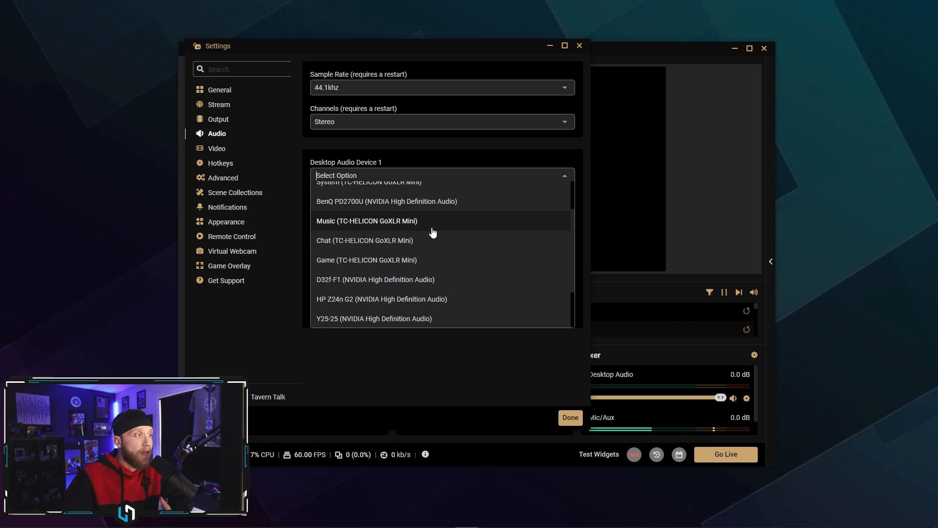
{"action": "left_click", "coordinate": [385, 154]}
Set Mic/Auxiliary Device 1 to Broadcast Stream Mix (TC-HELICON GoXLR Mini).
{"action": "left_click", "coordinate": [371, 244]}
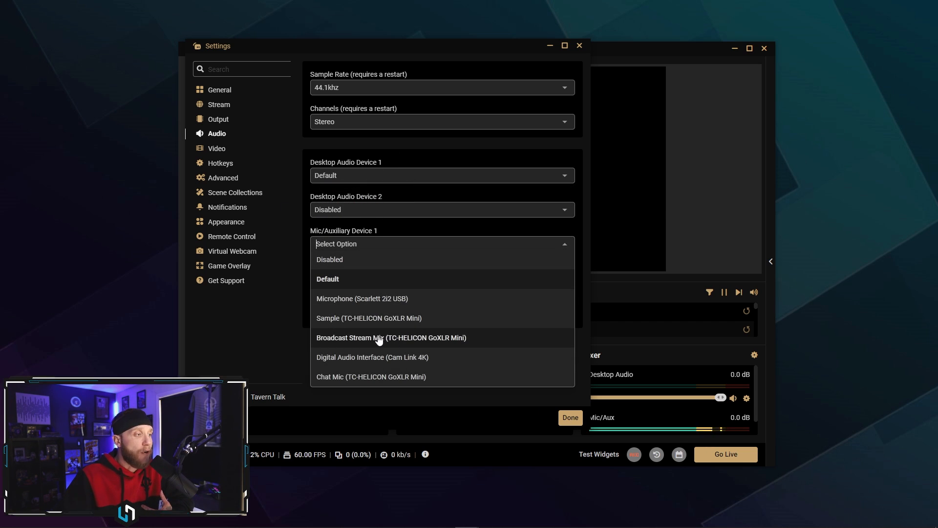
{"action": "left_click", "coordinate": [353, 339]}
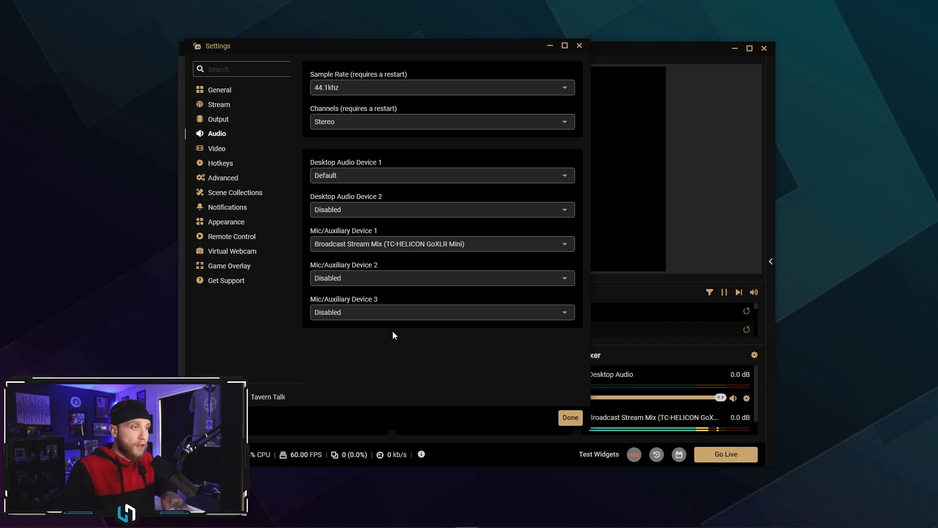
{"action": "left_click", "coordinate": [386, 244]}
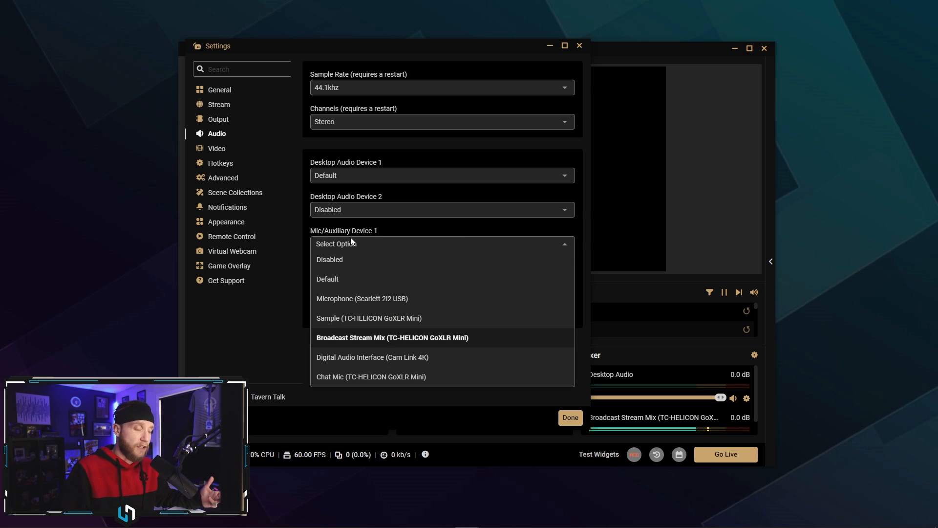
{"action": "left_click", "coordinate": [340, 177]}
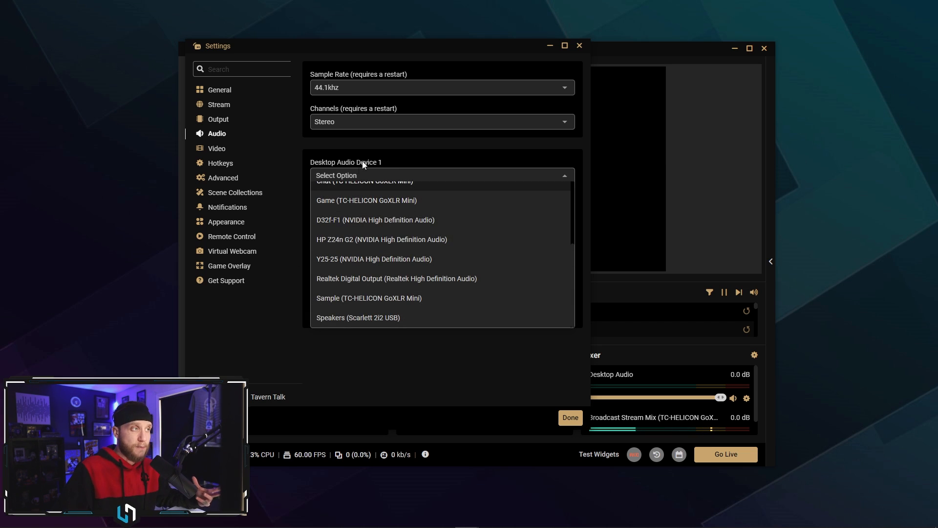
{"action": "left_click", "coordinate": [428, 144]}
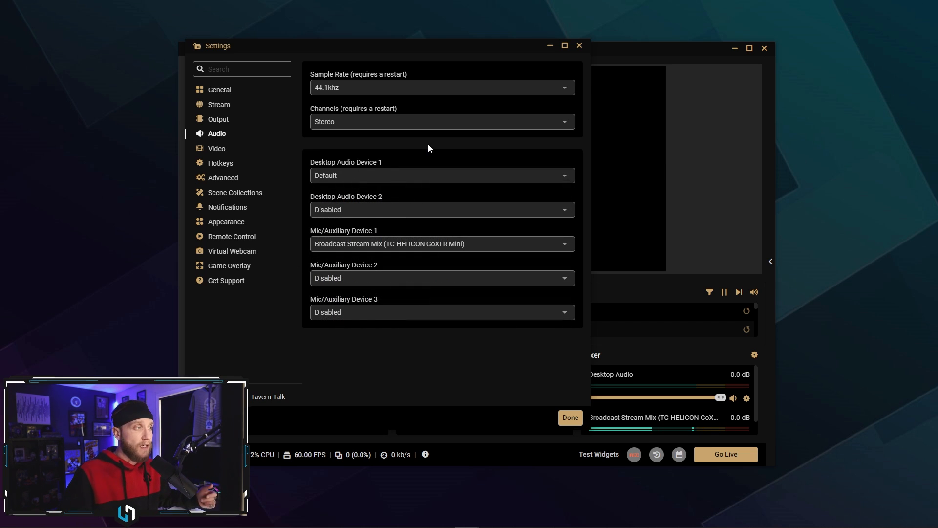
Open the Video settings and choose 1920x1080 as the base (canvas) resolution.
{"action": "left_click", "coordinate": [218, 149]}
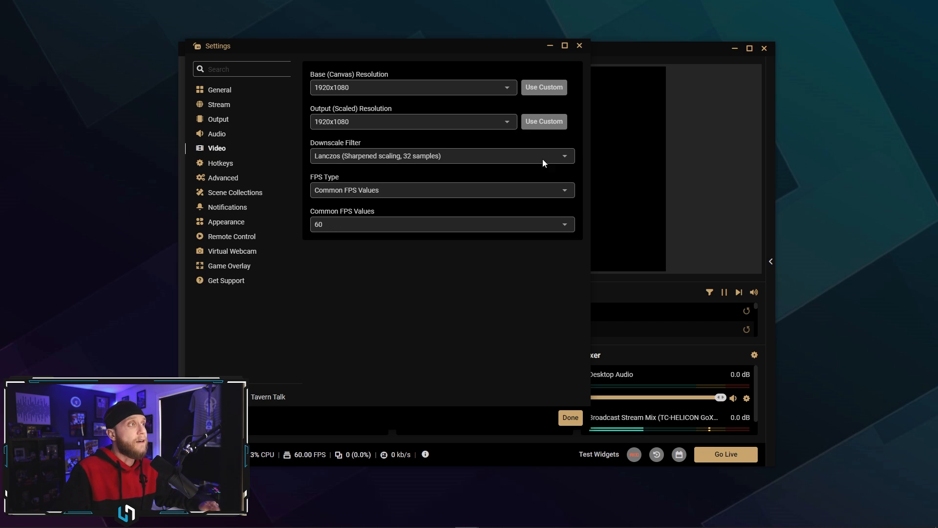
{"action": "left_click_drag", "start_coordinate": [361, 47], "coordinate": [411, 66]}
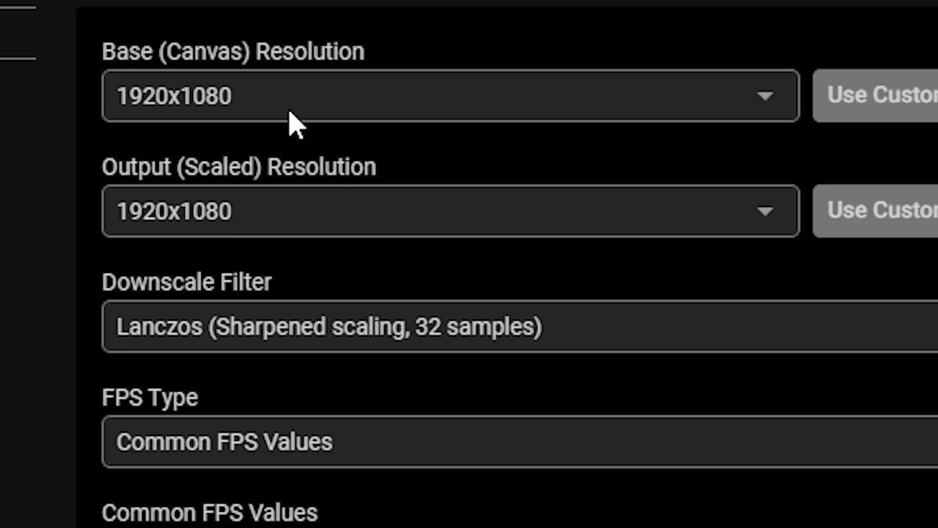
{"action": "left_click", "coordinate": [330, 95]}
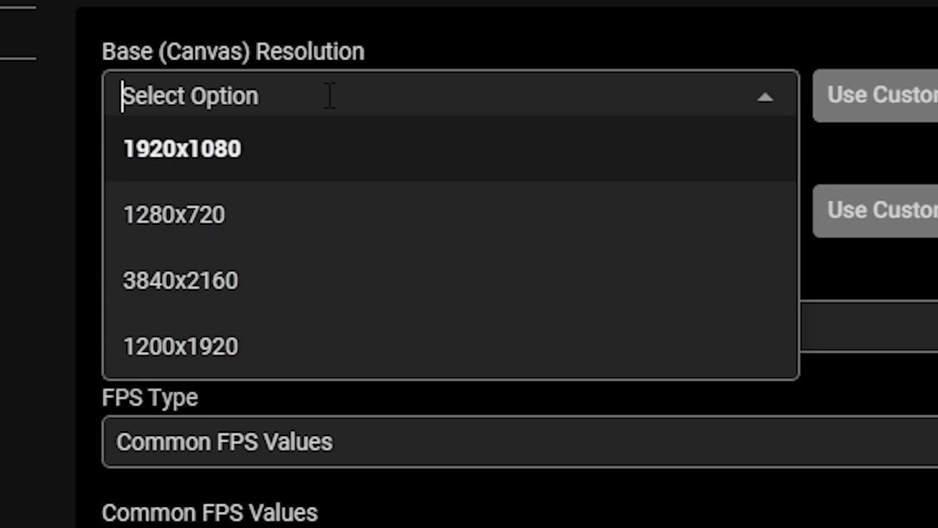
{"action": "left_click", "coordinate": [210, 146]}
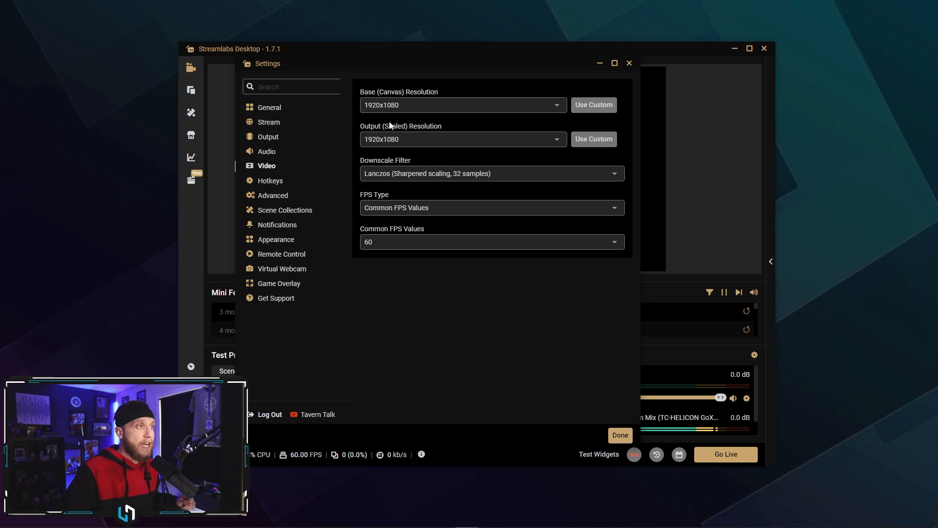
Apply a custom output (scaled) resolution with a width of 1280 and a height of 720.
{"action": "left_click", "coordinate": [400, 140]}
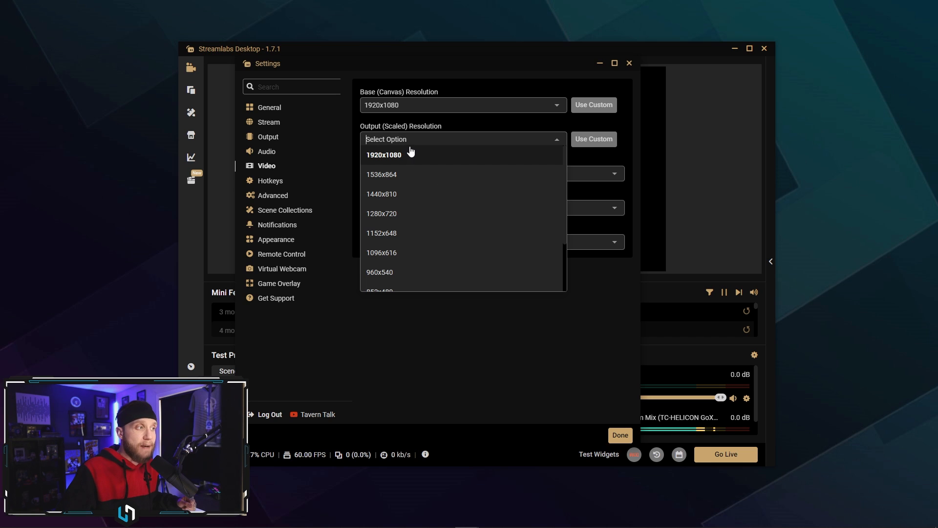
{"action": "left_click", "coordinate": [421, 136]}
{"action": "left_click", "coordinate": [430, 137]}
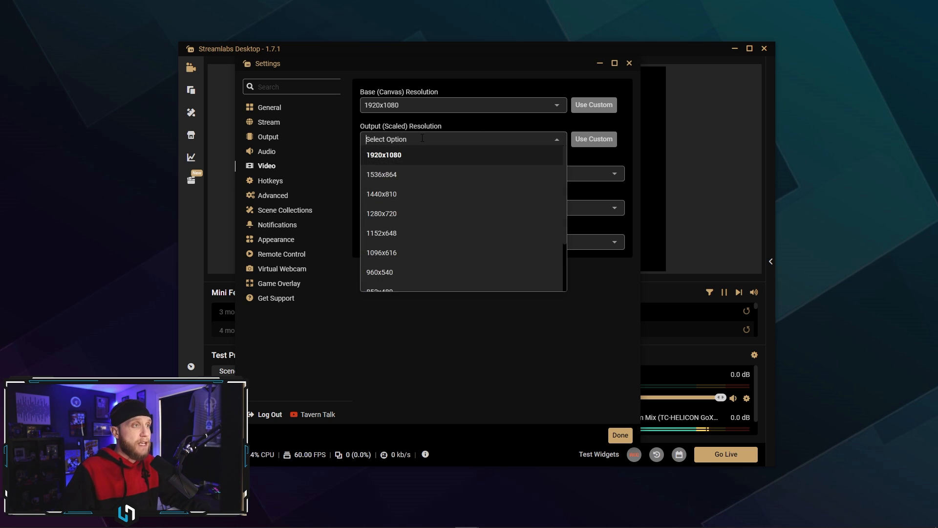
{"action": "left_click", "coordinate": [604, 143]}
{"action": "left_click_drag", "start_coordinate": [386, 153], "coordinate": [347, 153]}
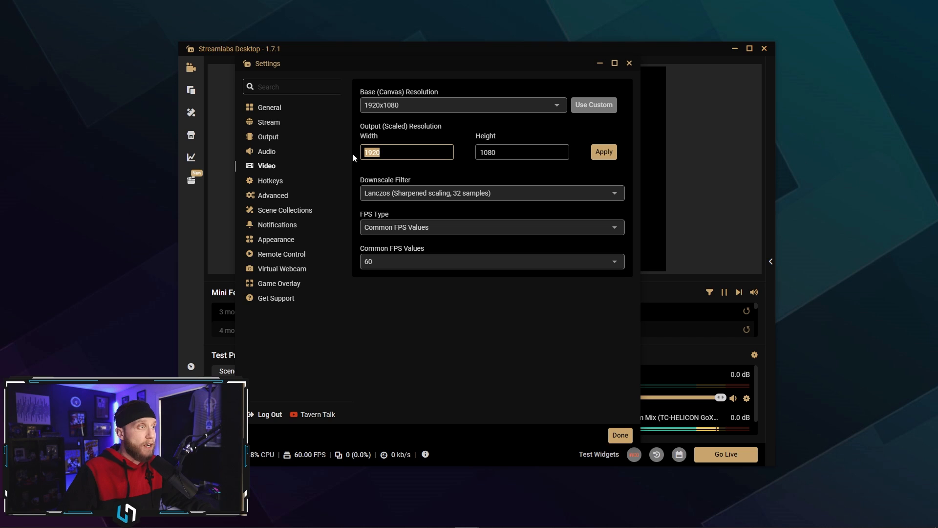
{"action": "type", "text": "1280"}
{"action": "key", "text": "Tab"}
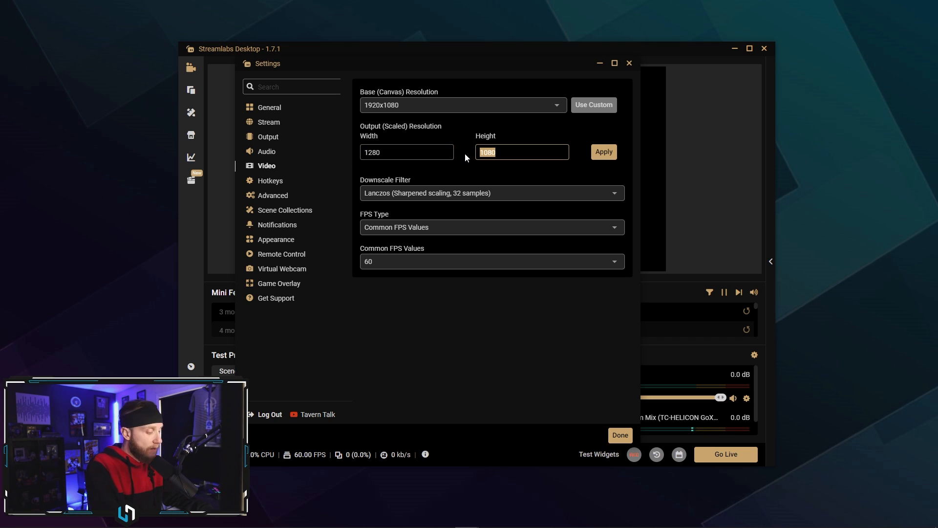
{"action": "type", "text": "720"}
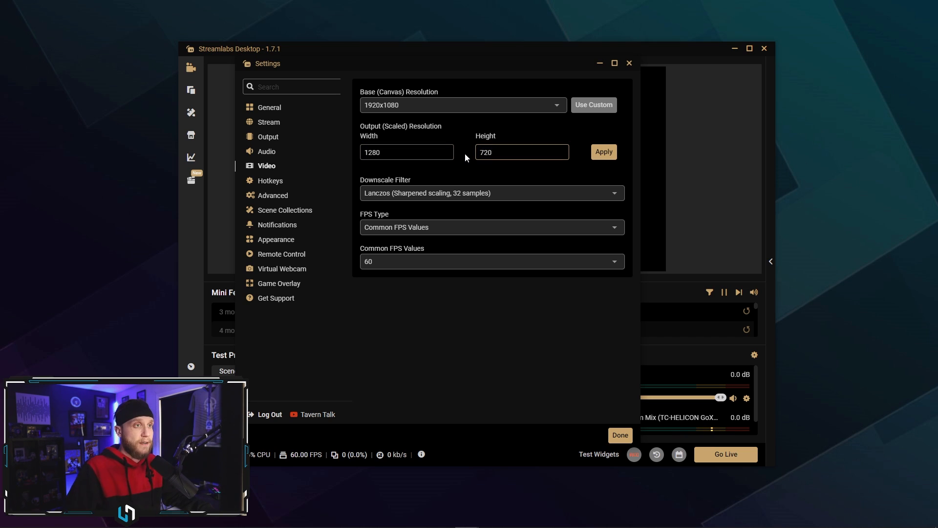
{"action": "left_click", "coordinate": [604, 151]}
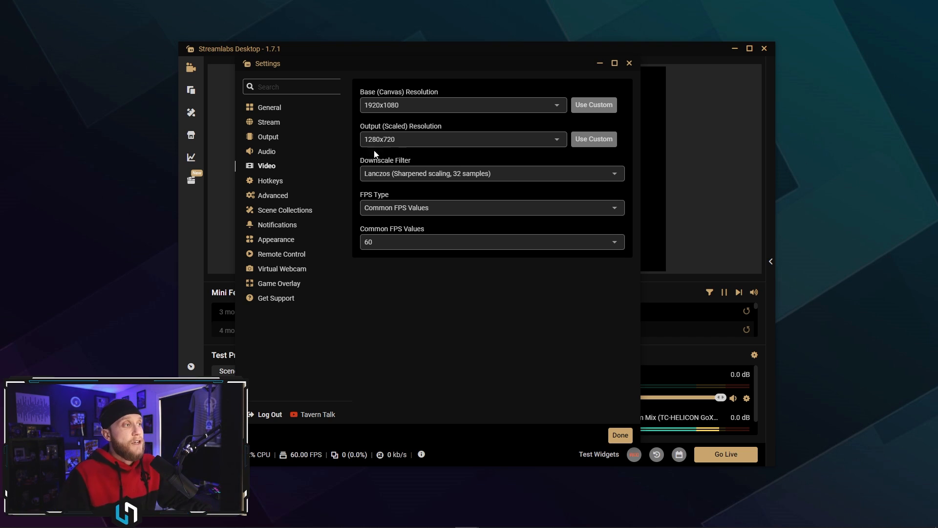
Choose Lanczos (Sharpened scaling, 32 samples) as the downscale filter and check the available common FPS values.
{"action": "left_click", "coordinate": [428, 174]}
{"action": "left_click", "coordinate": [414, 226]}
{"action": "left_click", "coordinate": [427, 177]}
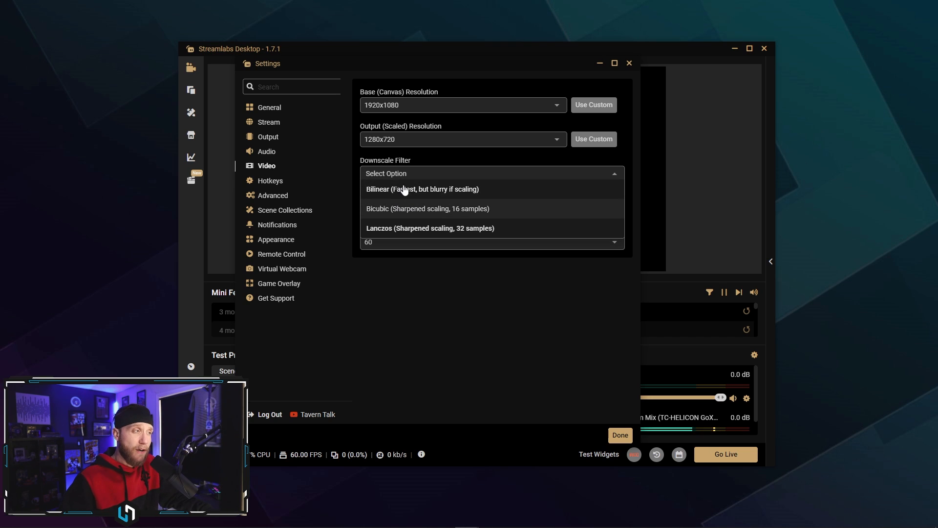
{"action": "left_click", "coordinate": [443, 154]}
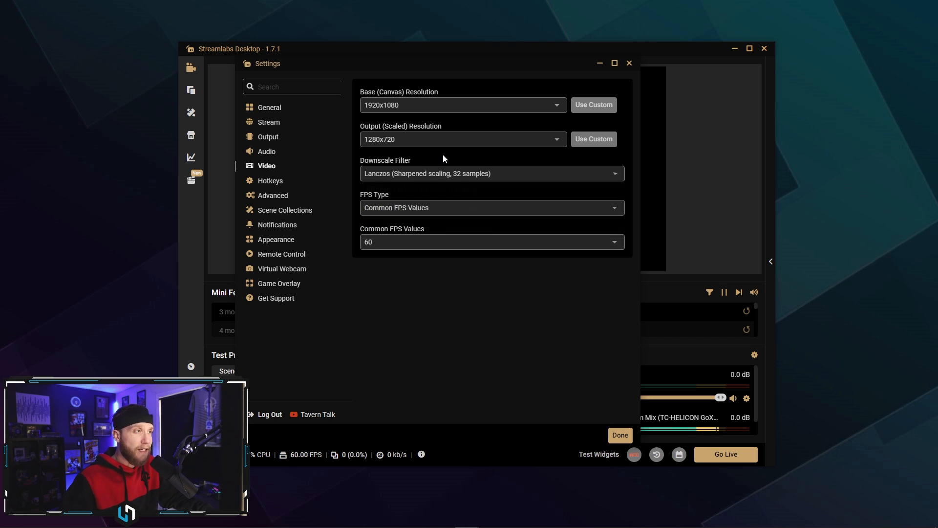
{"action": "left_click", "coordinate": [423, 242]}
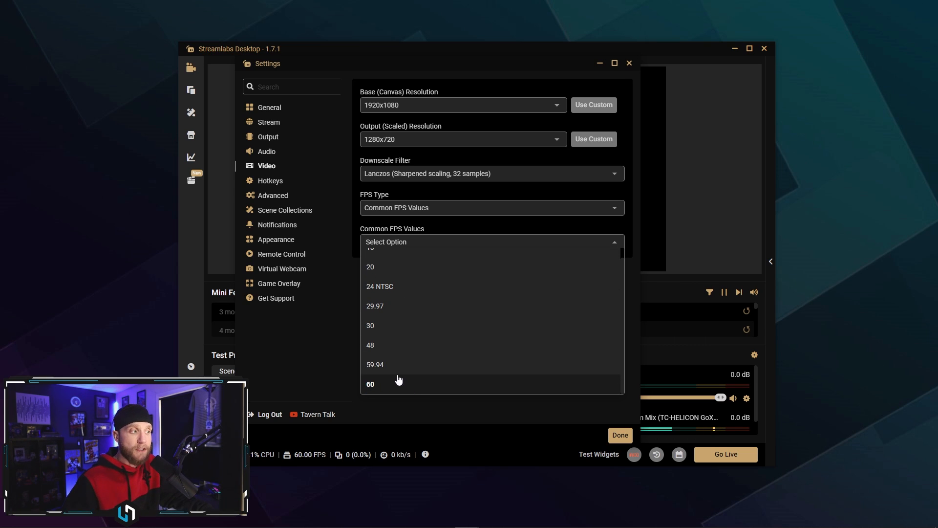
{"action": "left_click", "coordinate": [357, 224]}
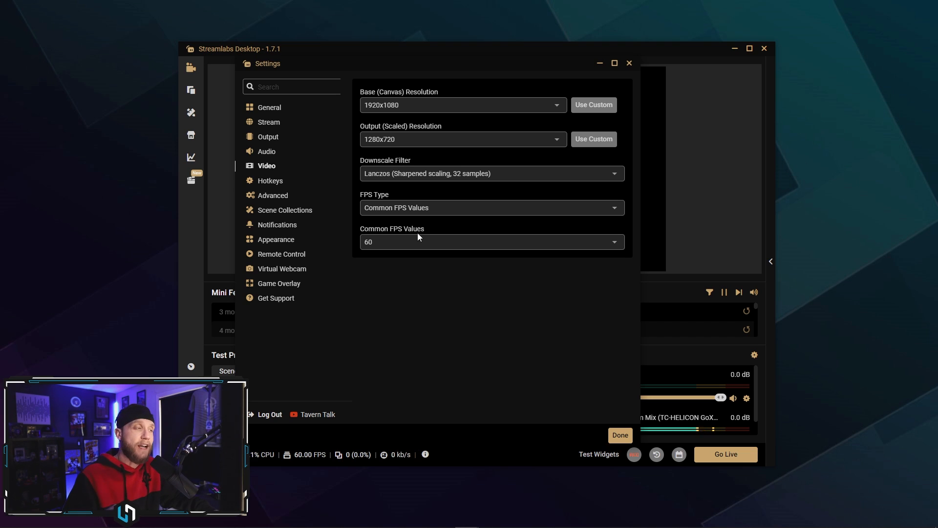
Open the Hotkeys settings and select the Start Streaming hotkey field.
{"action": "left_click", "coordinate": [271, 181]}
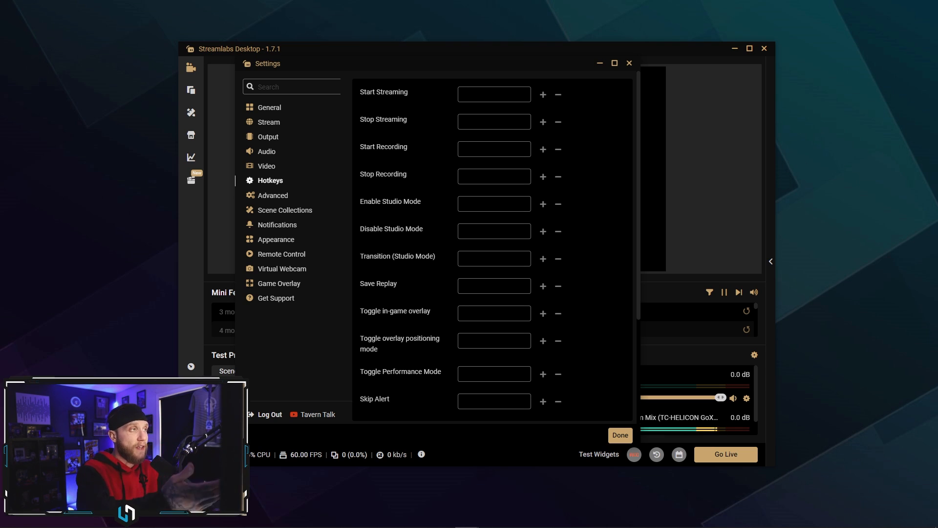
{"action": "left_click", "coordinate": [494, 94]}
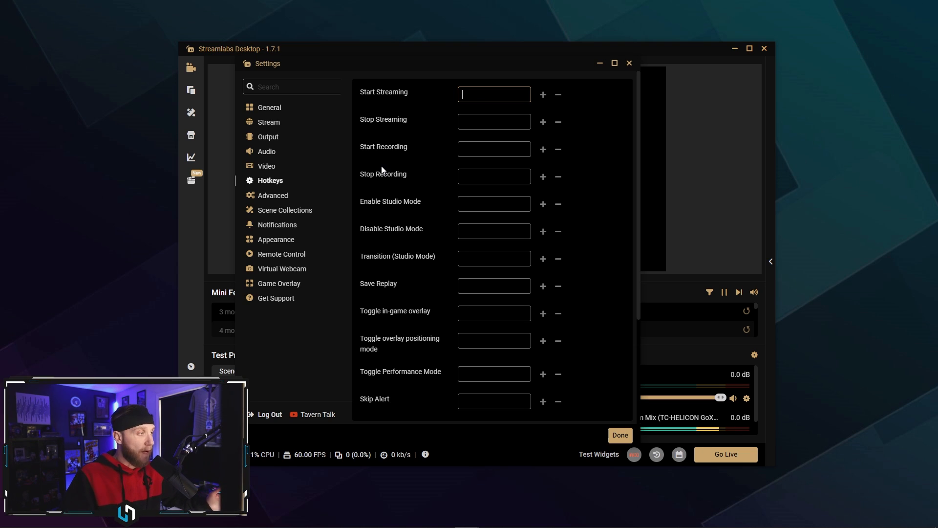
Open the Advanced settings and choose Normal as the process priority.
{"action": "left_click", "coordinate": [336, 196]}
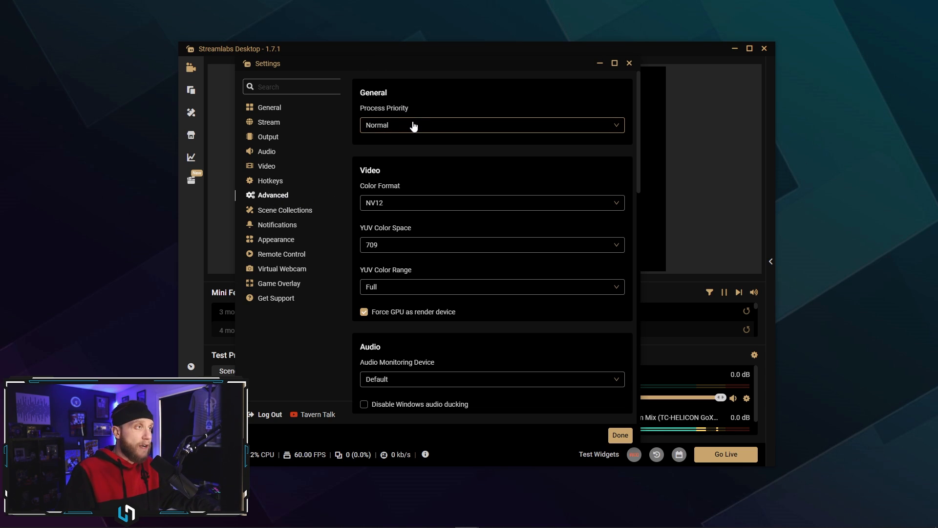
{"action": "left_click", "coordinate": [450, 131]}
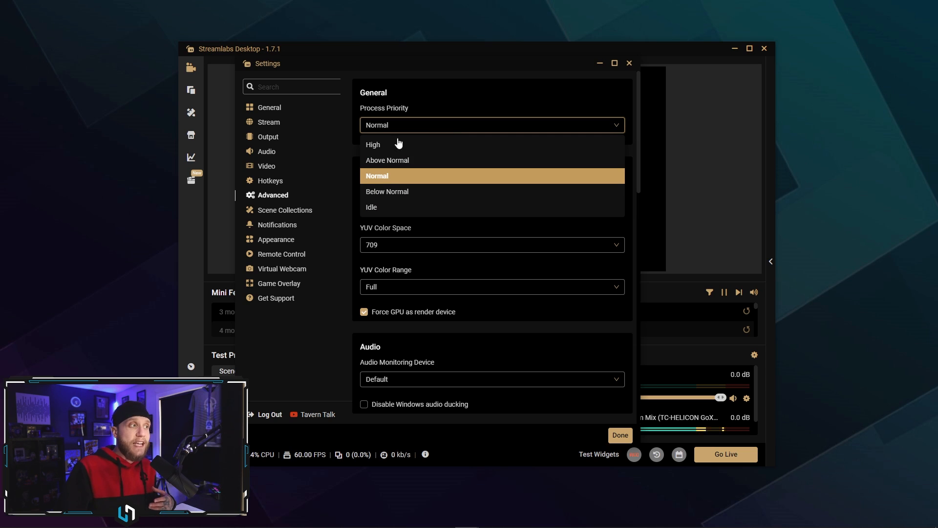
{"action": "left_click", "coordinate": [383, 175]}
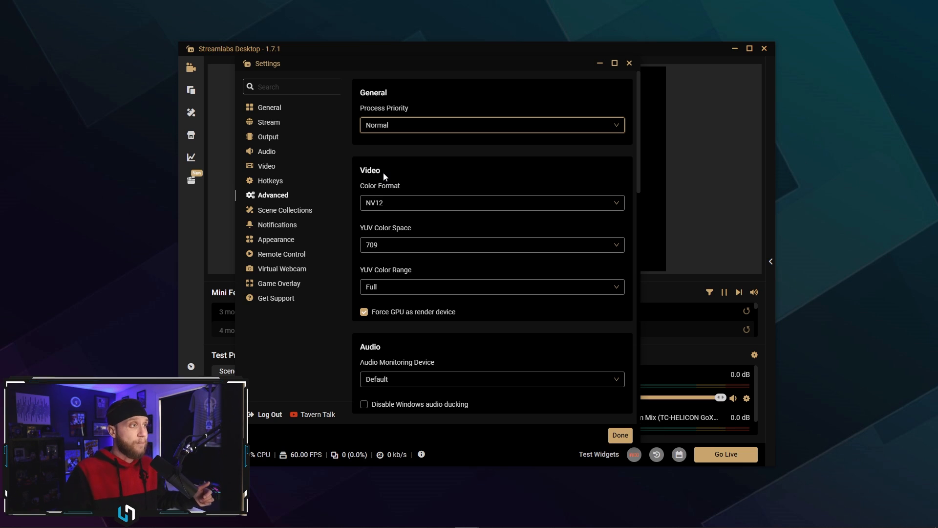
Review the remaining Advanced settings, from video color and audio monitoring through stream delay, automatic reconnection and network options.
{"action": "scroll", "coordinate": [410, 201], "scroll_direction": "down", "scroll_amount": 1}
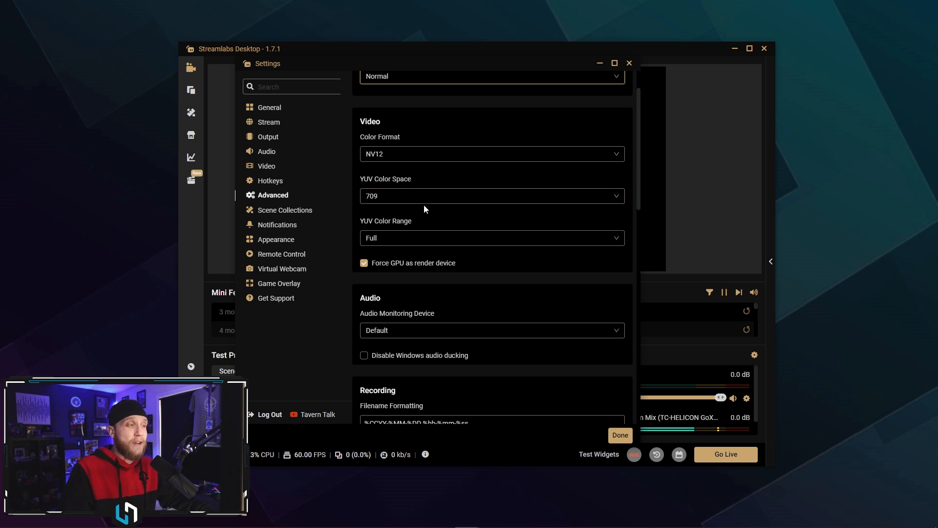
{"action": "scroll", "coordinate": [423, 215], "scroll_direction": "down", "scroll_amount": 1}
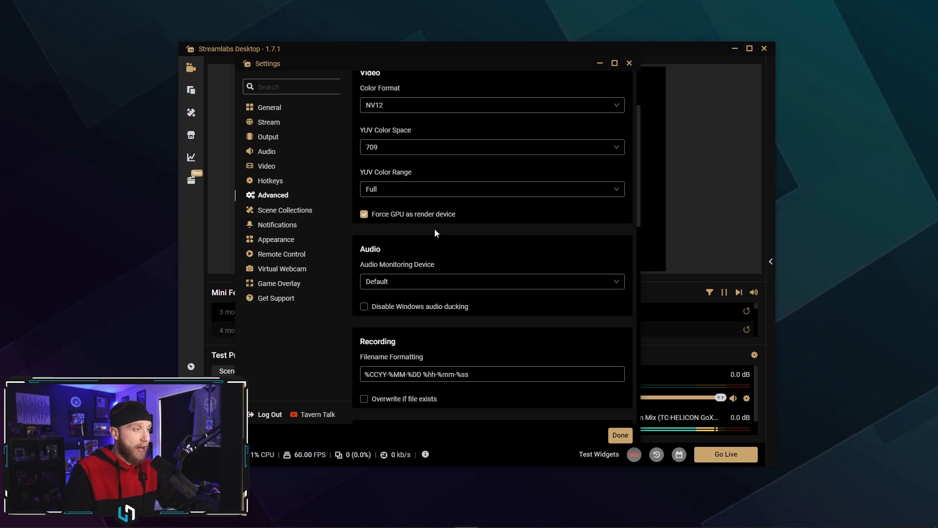
{"action": "scroll", "coordinate": [484, 237], "scroll_direction": "down", "scroll_amount": 1}
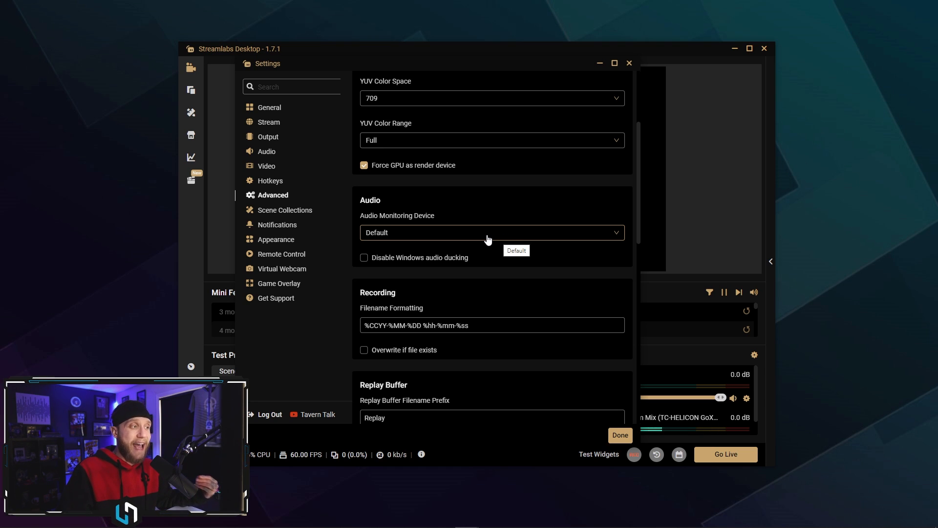
{"action": "scroll", "coordinate": [560, 267], "scroll_direction": "down", "scroll_amount": 2}
{"action": "scroll", "coordinate": [574, 266], "scroll_direction": "down", "scroll_amount": 4}
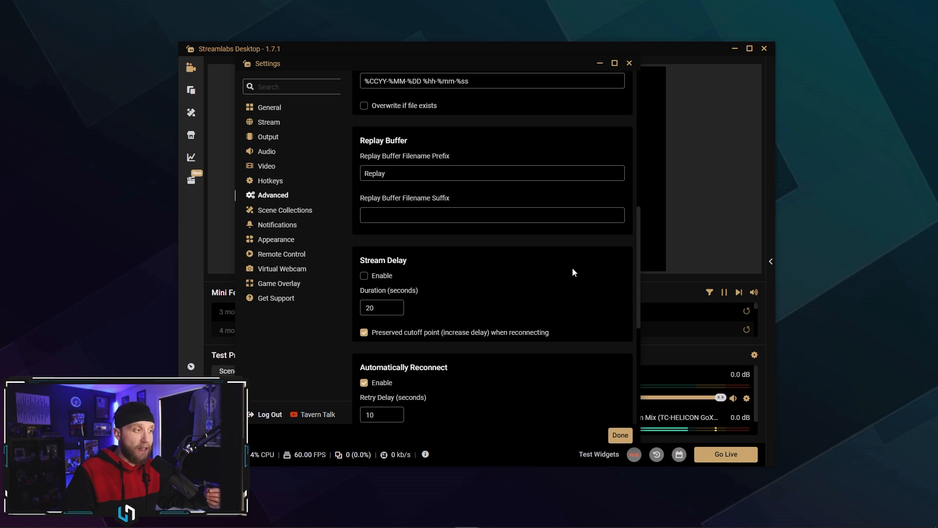
{"action": "scroll", "coordinate": [569, 277], "scroll_direction": "down", "scroll_amount": 2}
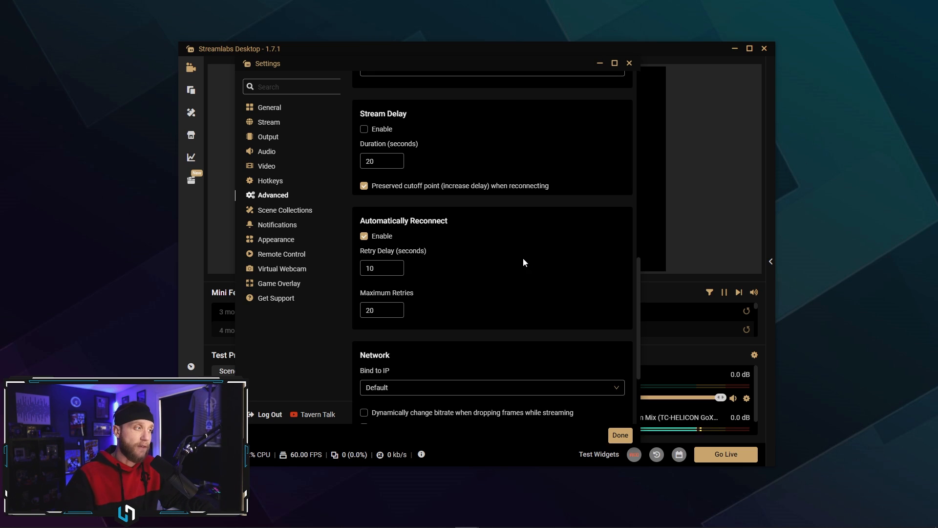
{"action": "scroll", "coordinate": [525, 263], "scroll_direction": "down", "scroll_amount": 3}
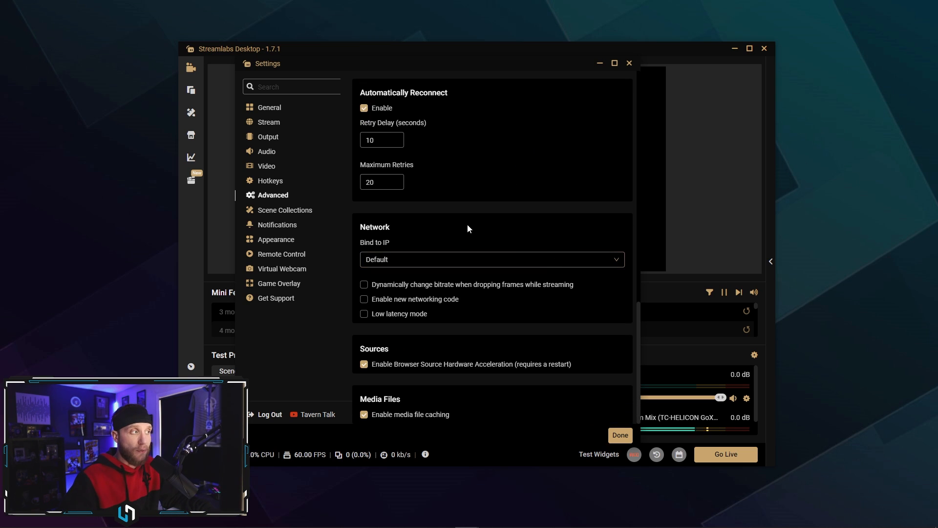
Look through the Scene Collections settings and the Notifications settings.
{"action": "left_click", "coordinate": [325, 210]}
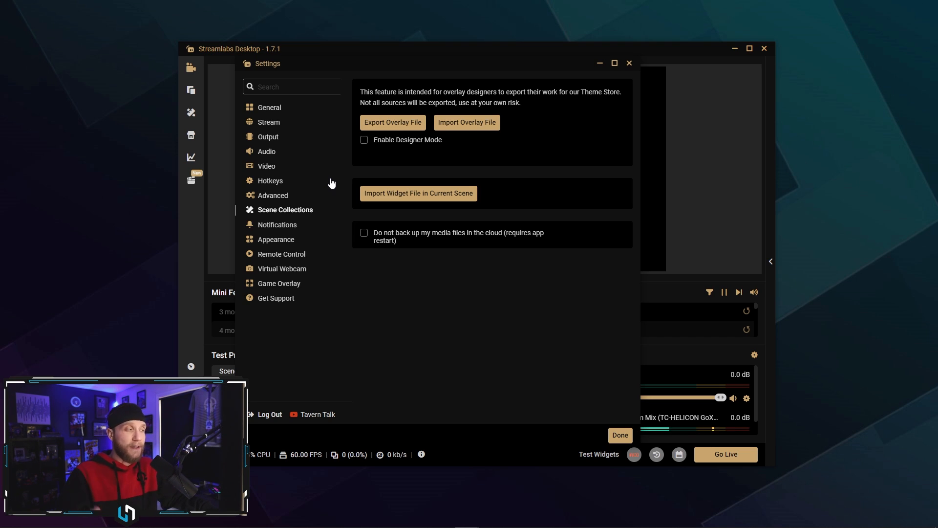
{"action": "left_click", "coordinate": [286, 226]}
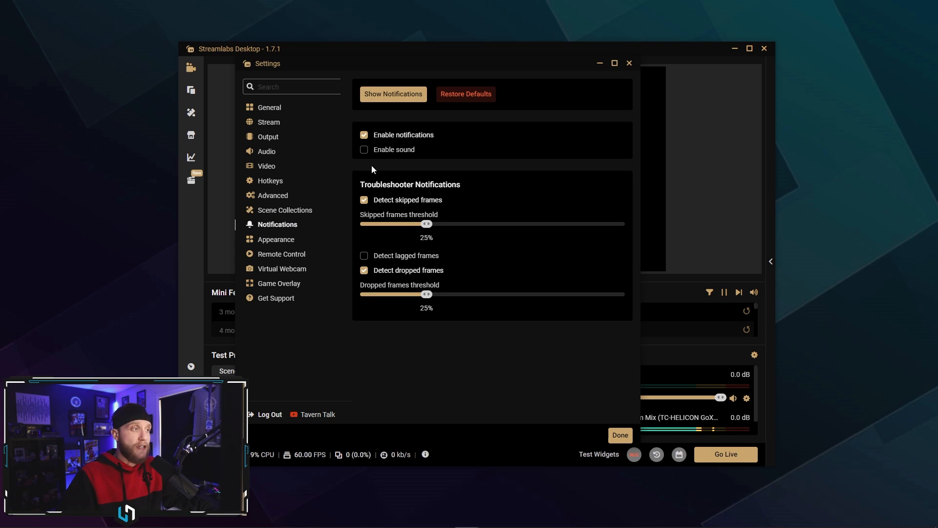
Try the Night, Day and Alabaster Prime themes in the Appearance settings and return to Obsidian Prime.
{"action": "left_click", "coordinate": [287, 241]}
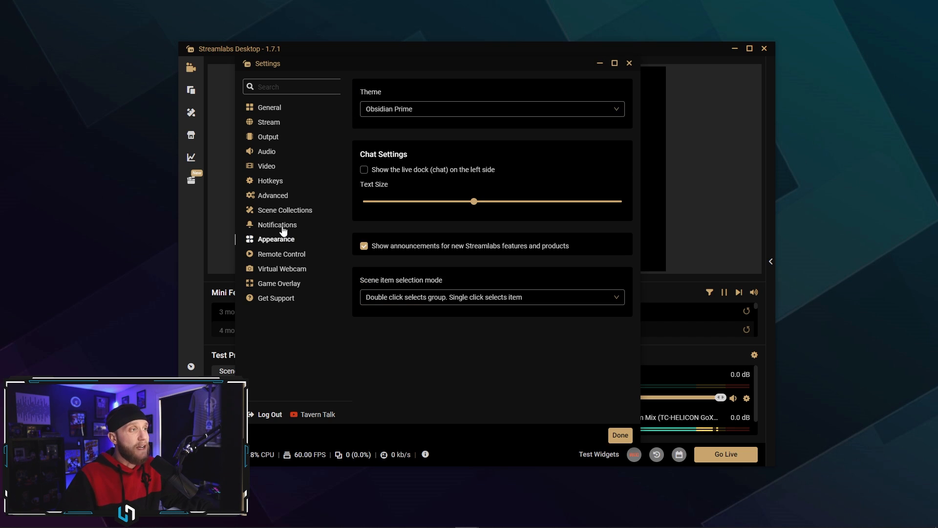
{"action": "left_click", "coordinate": [414, 111]}
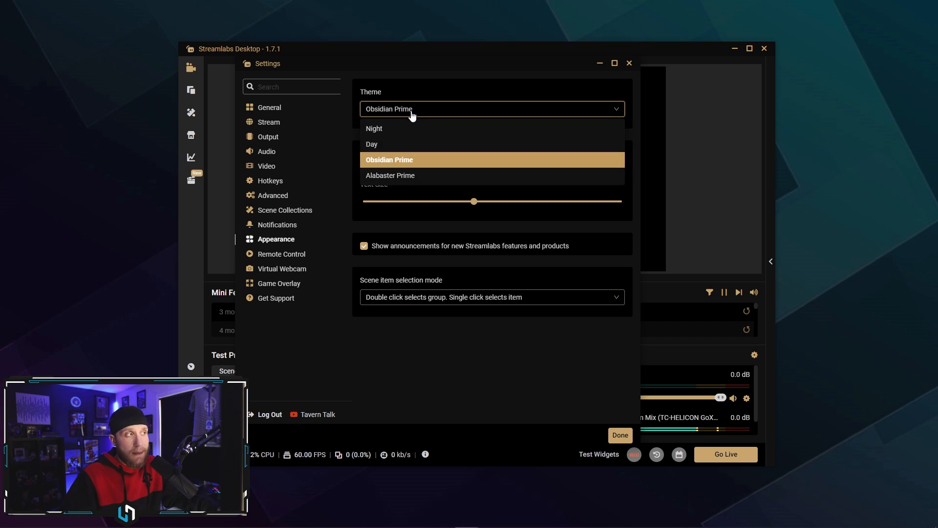
{"action": "left_click", "coordinate": [393, 129]}
{"action": "left_click", "coordinate": [398, 110]}
{"action": "left_click", "coordinate": [386, 144]}
{"action": "left_click", "coordinate": [400, 110]}
{"action": "left_click", "coordinate": [404, 175]}
{"action": "left_click", "coordinate": [409, 111]}
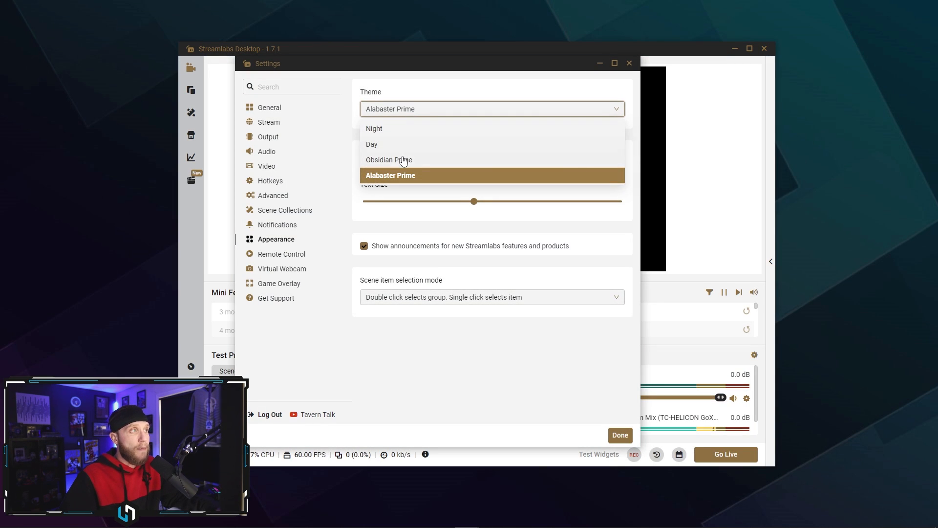
{"action": "left_click", "coordinate": [406, 159]}
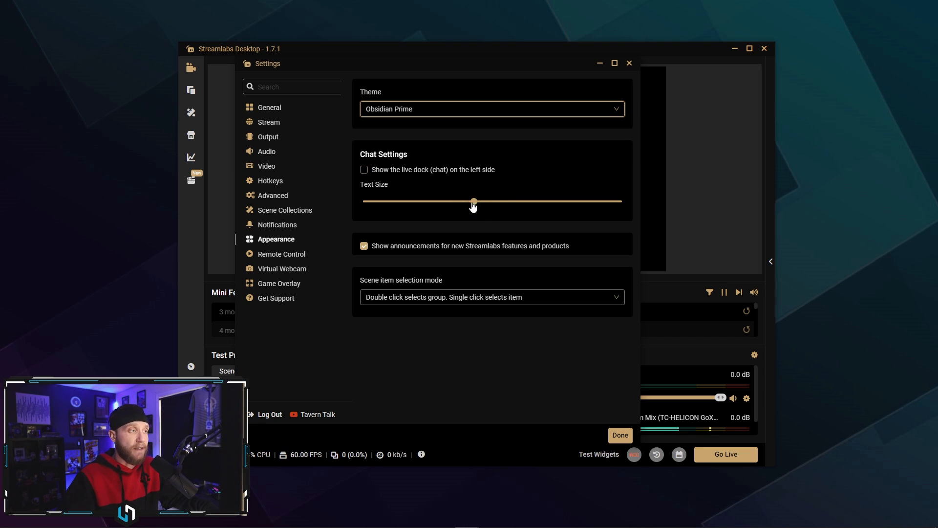
View the Game Overlay and General settings and close the Settings window.
{"action": "left_click", "coordinate": [276, 284]}
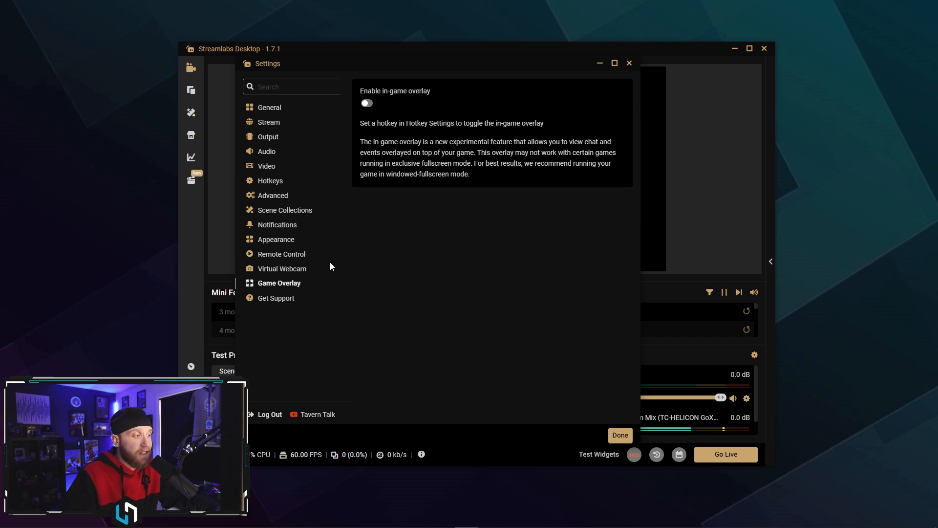
{"action": "left_click", "coordinate": [280, 108]}
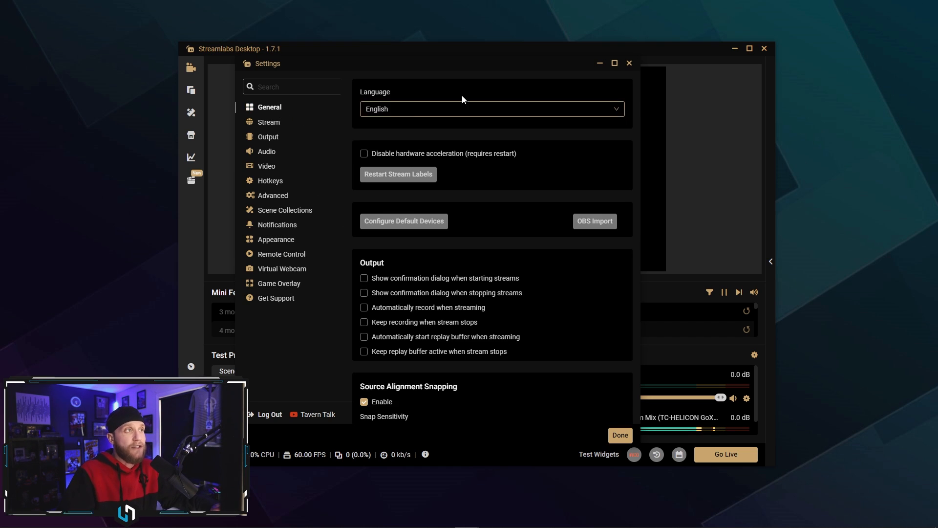
{"action": "left_click", "coordinate": [629, 64]}
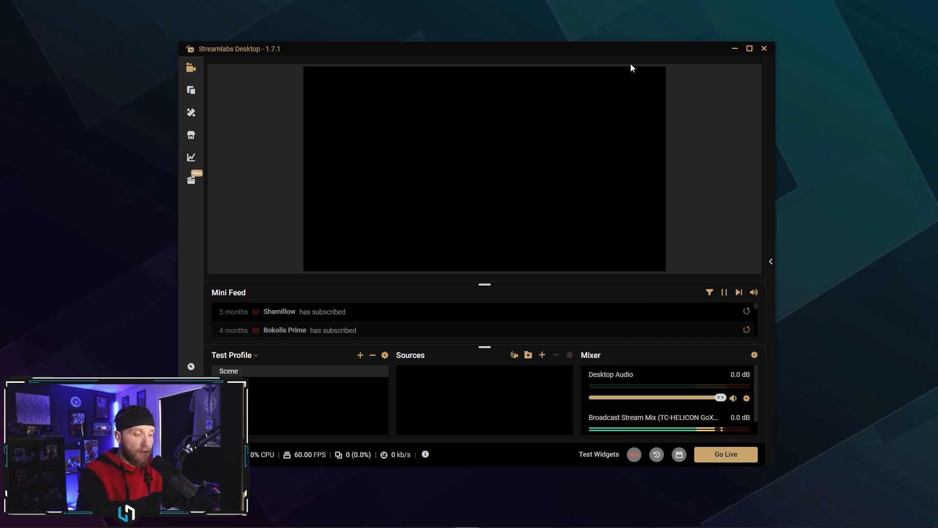